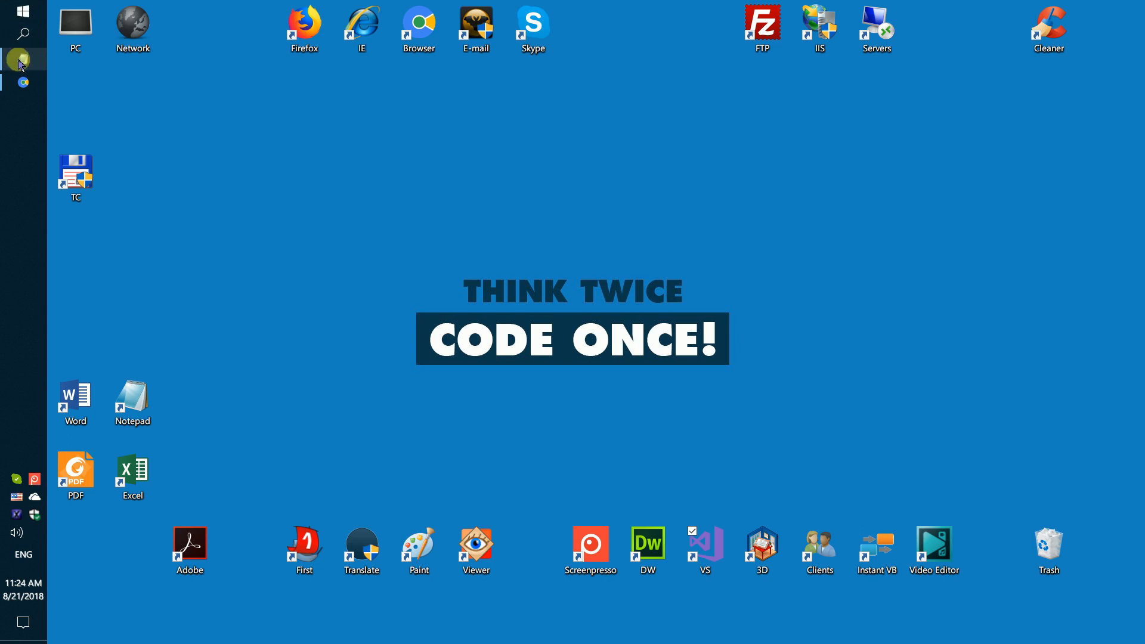
Glance at the Wikipedia PDF/A article, then return to the desktop and launch Visual Studio.
left_click(23, 82)
left_click_drag(268, 145, 198, 147)
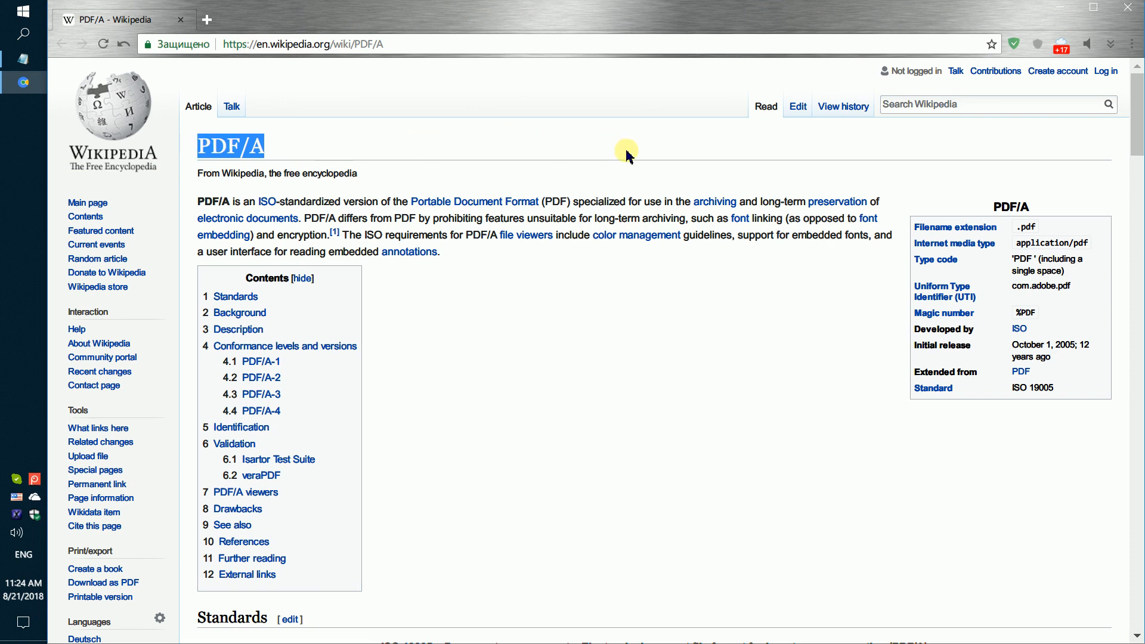
left_click(1061, 11)
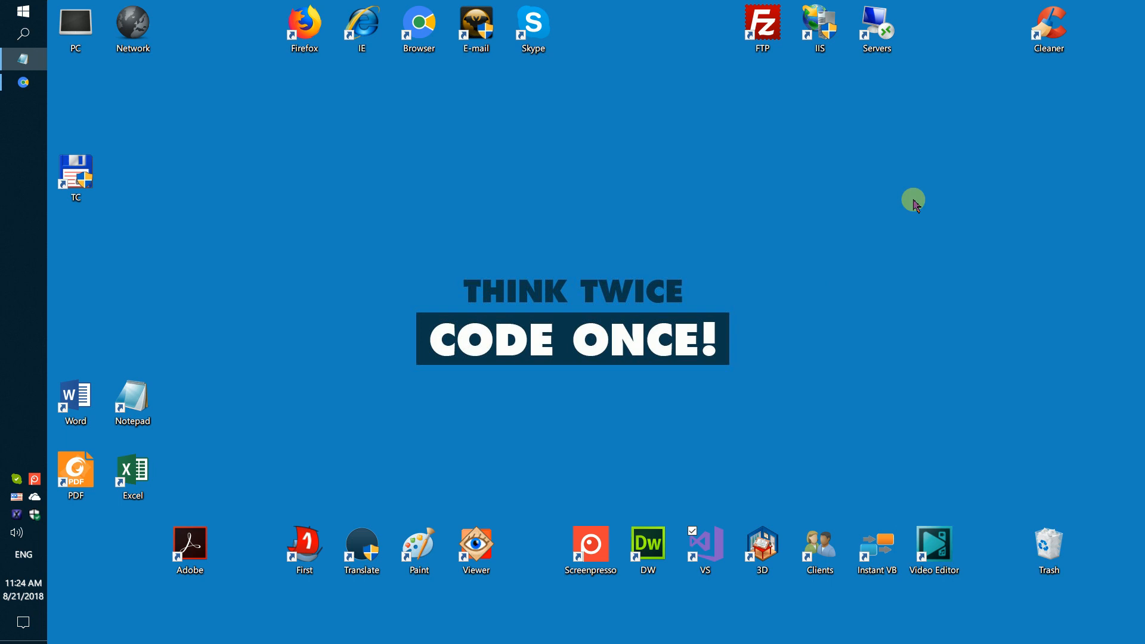
double_click(705, 547)
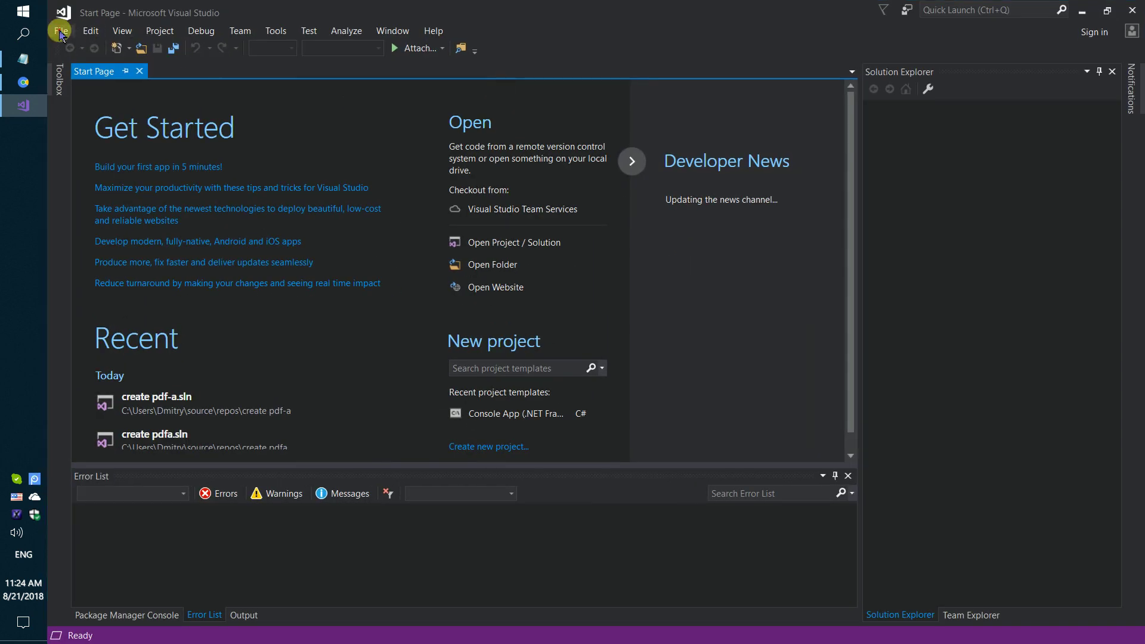
Create a new Console App (.NET Framework) project named 'create pdf-a document'.
left_click(62, 33)
mouse_move(84, 47)
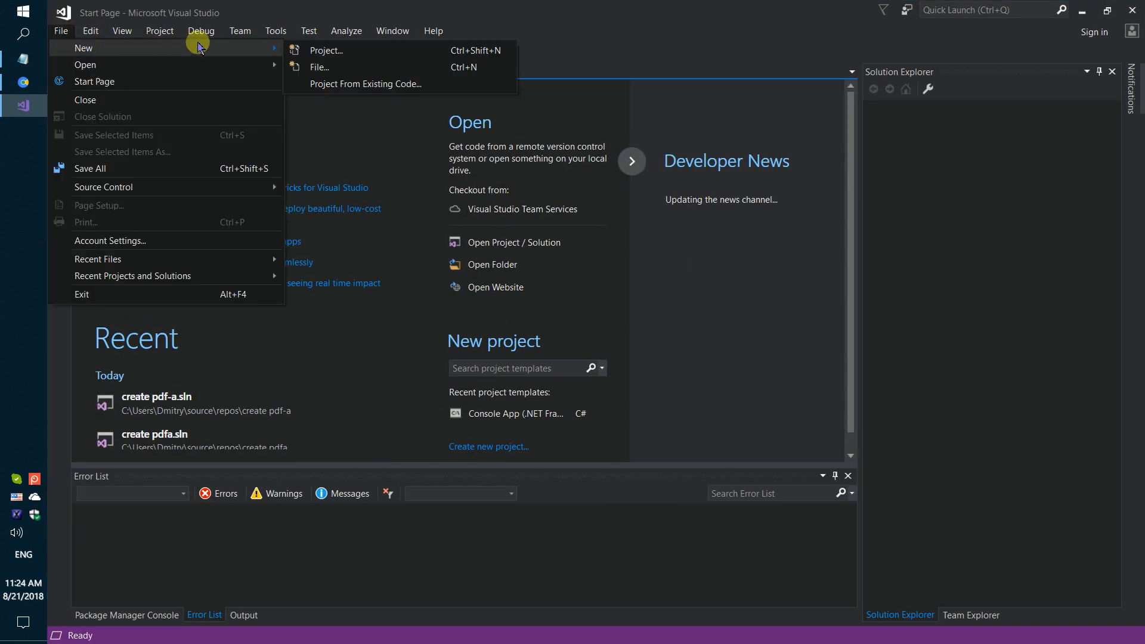
left_click(328, 51)
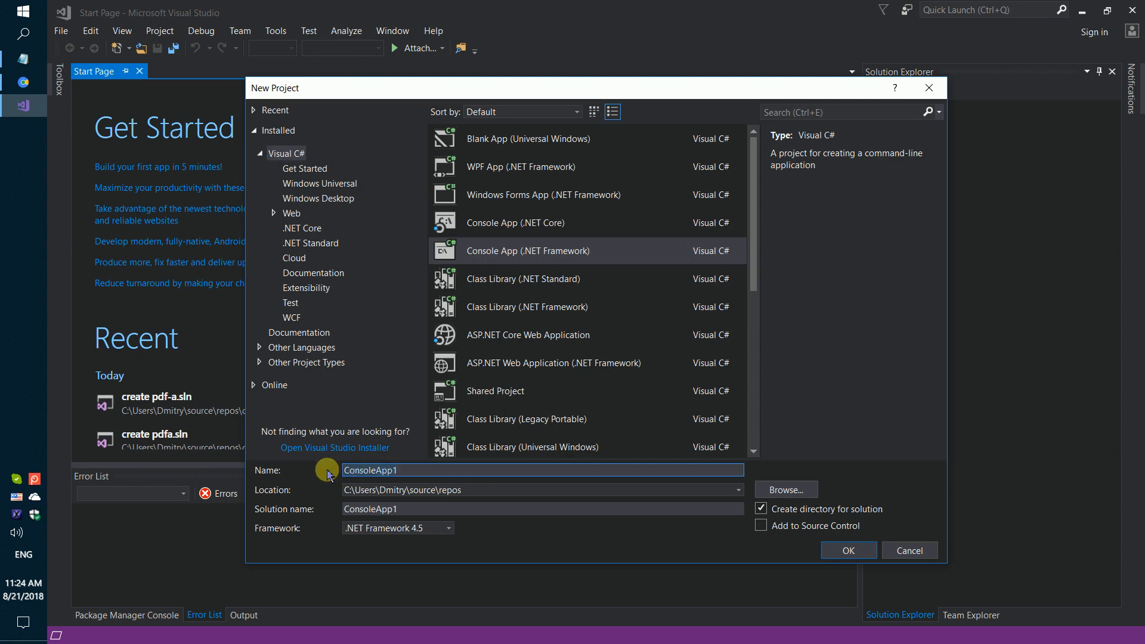
type("create pdf-a document")
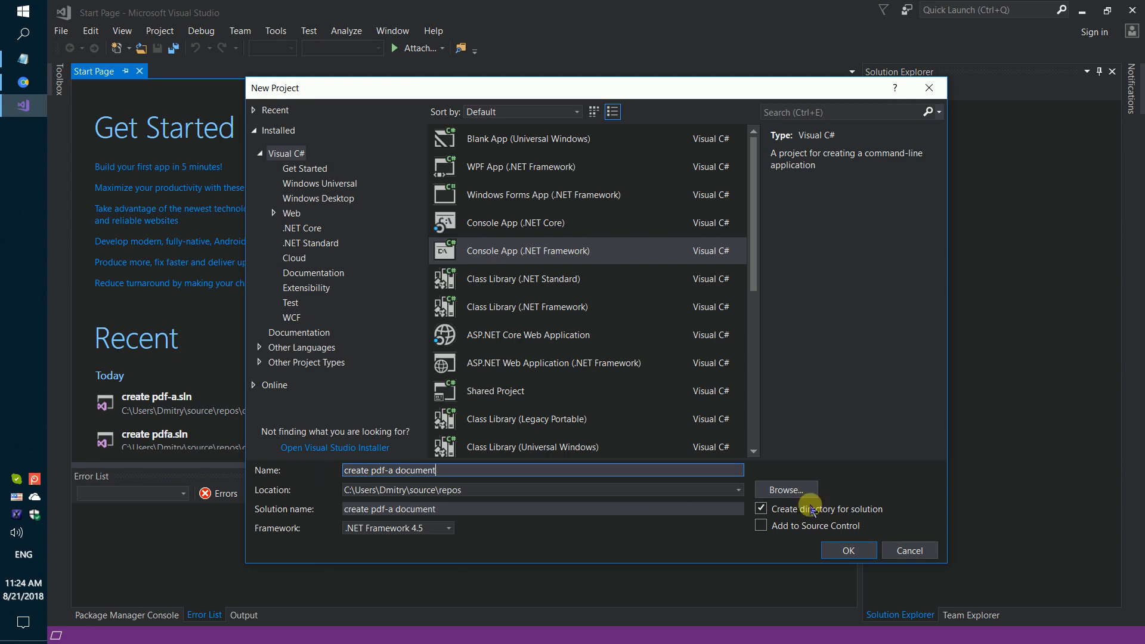
left_click(847, 551)
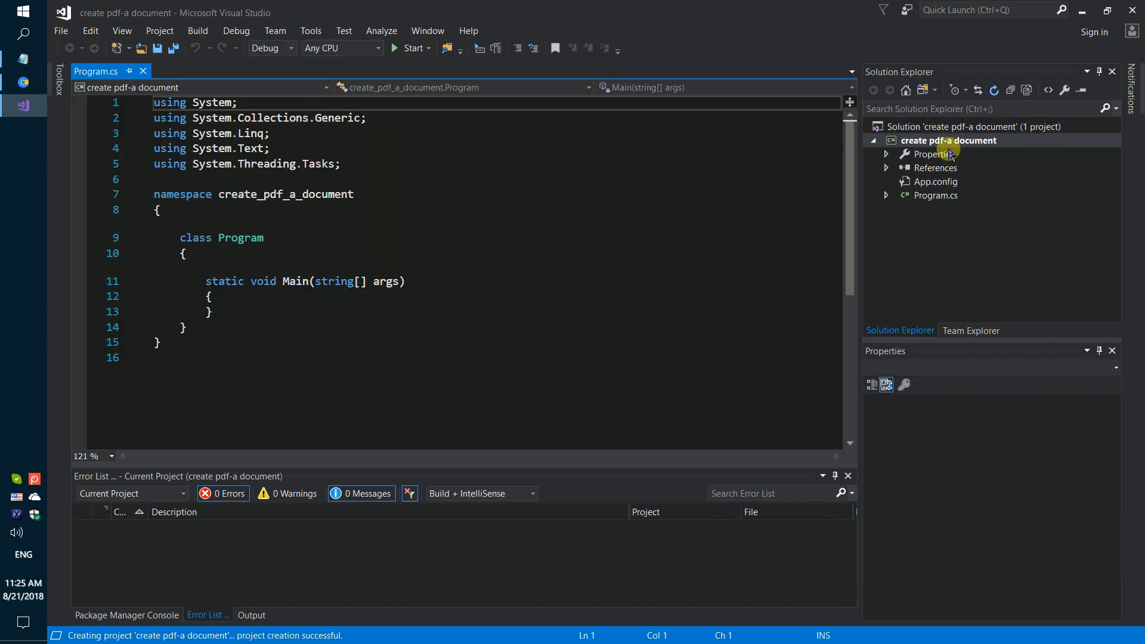
Bring up the NuGet package manager from References and browse online packages.
right_click(931, 168)
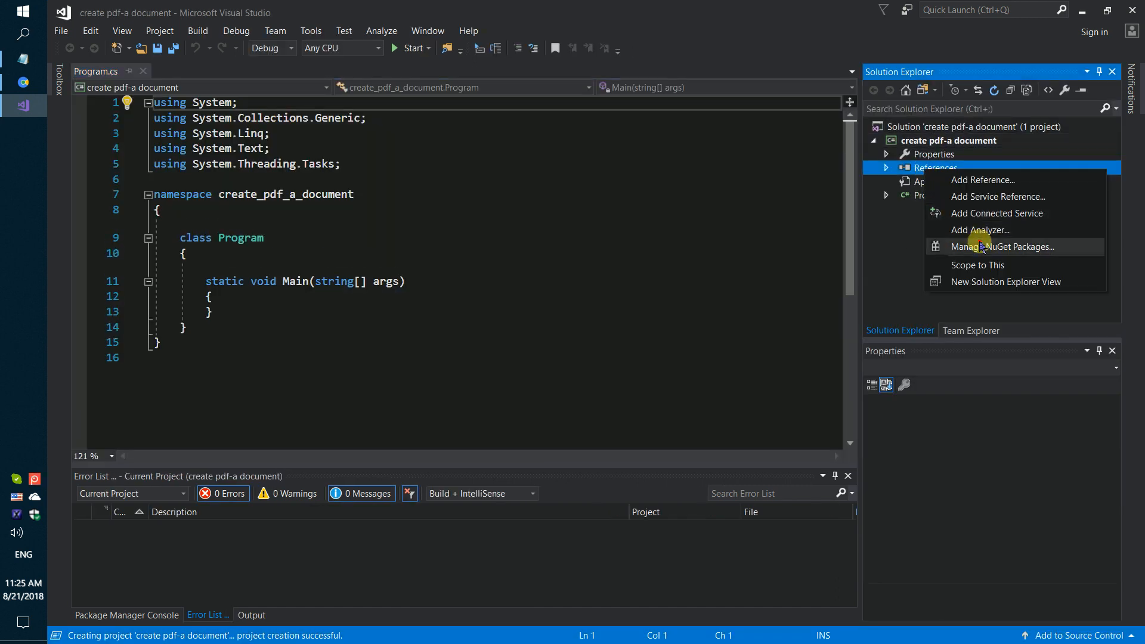
left_click(980, 246)
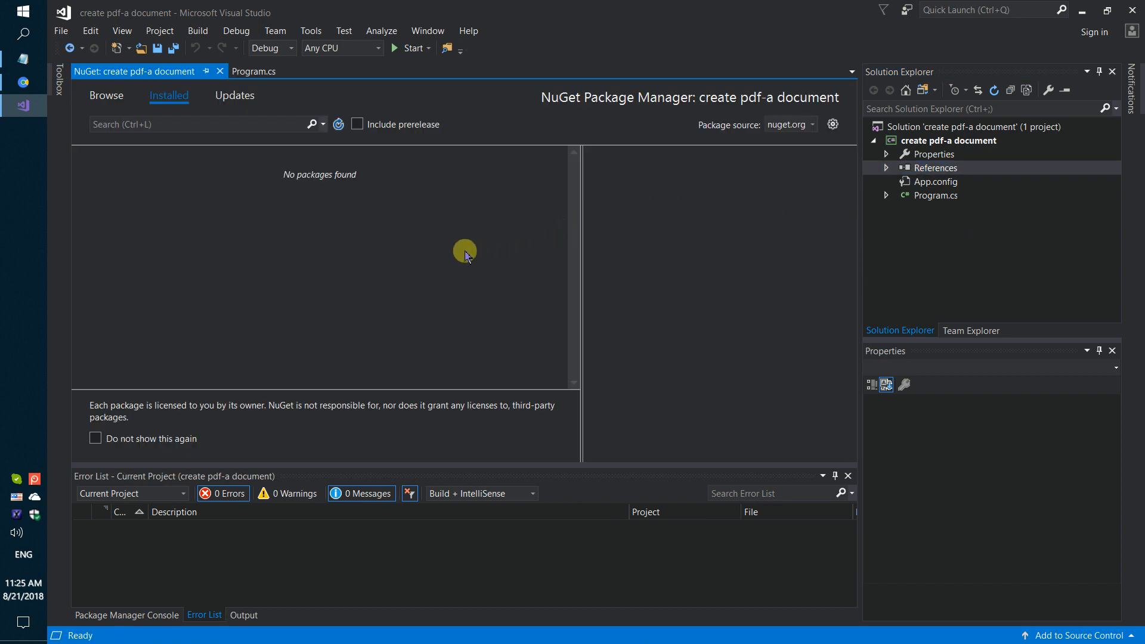
left_click(104, 99)
left_click(130, 123)
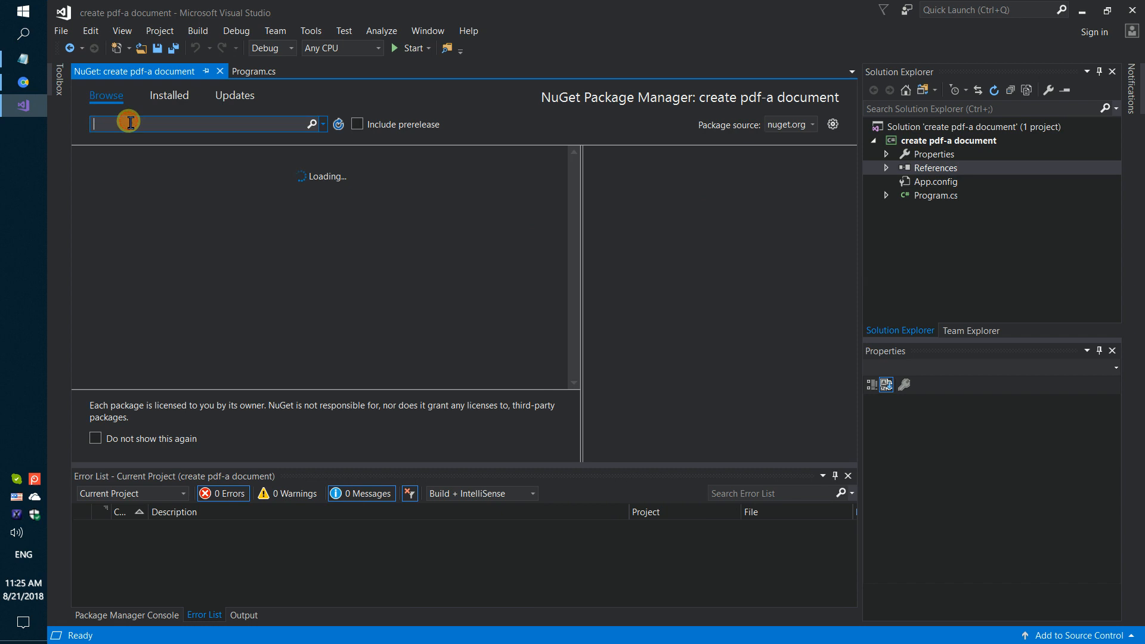
type("sautinsoft document")
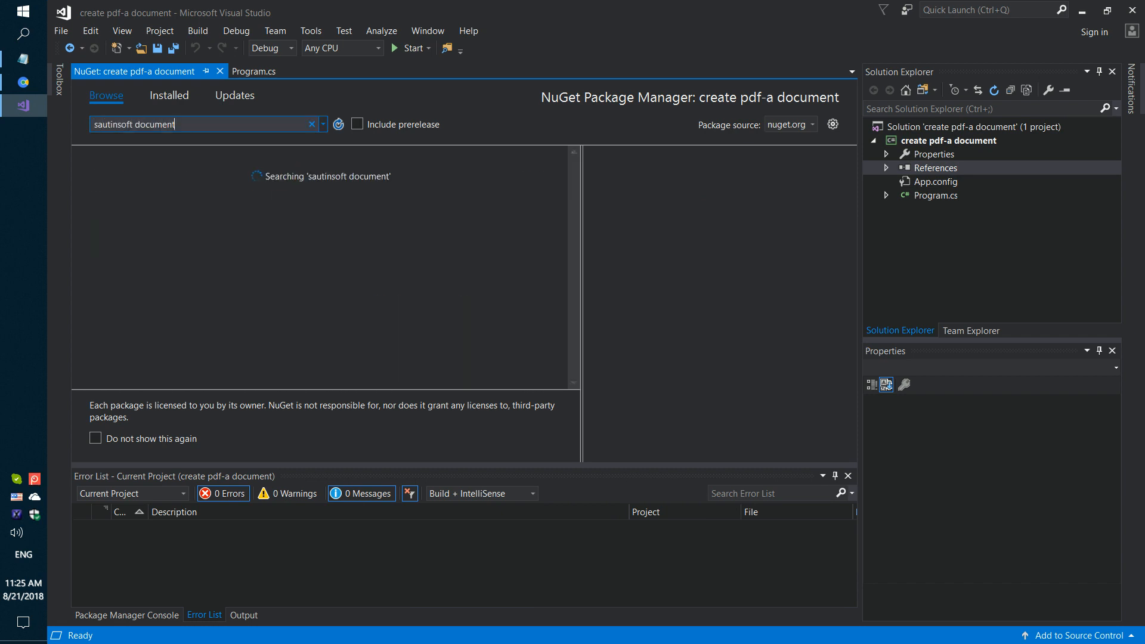
Install the sautinsoft.document package and accept the project changes.
left_click(189, 181)
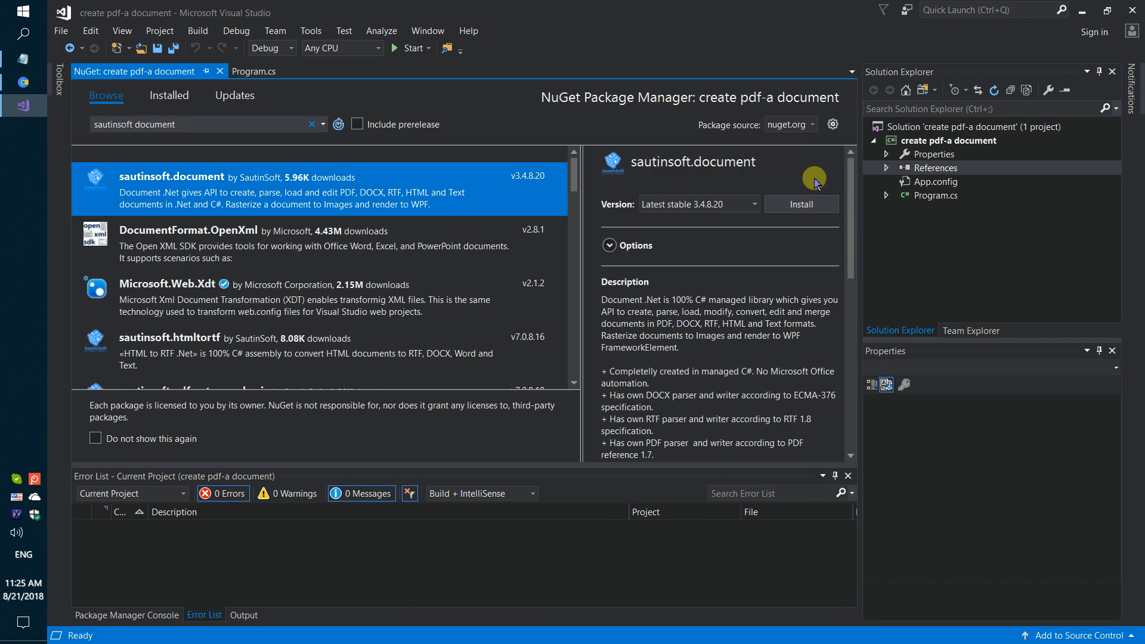
left_click(802, 204)
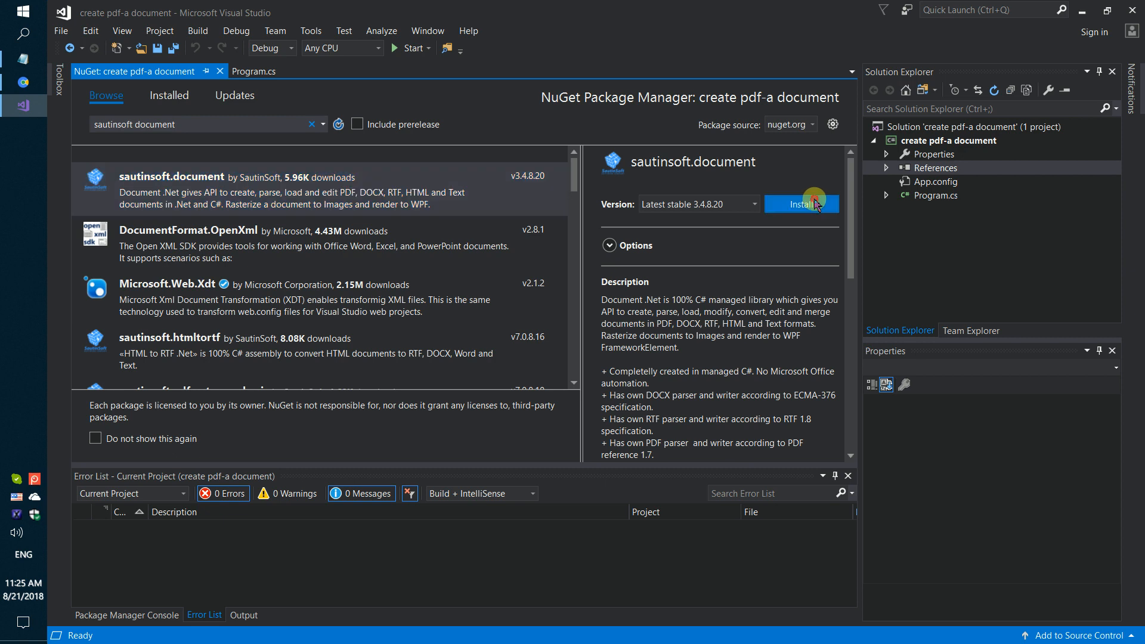
left_click(669, 483)
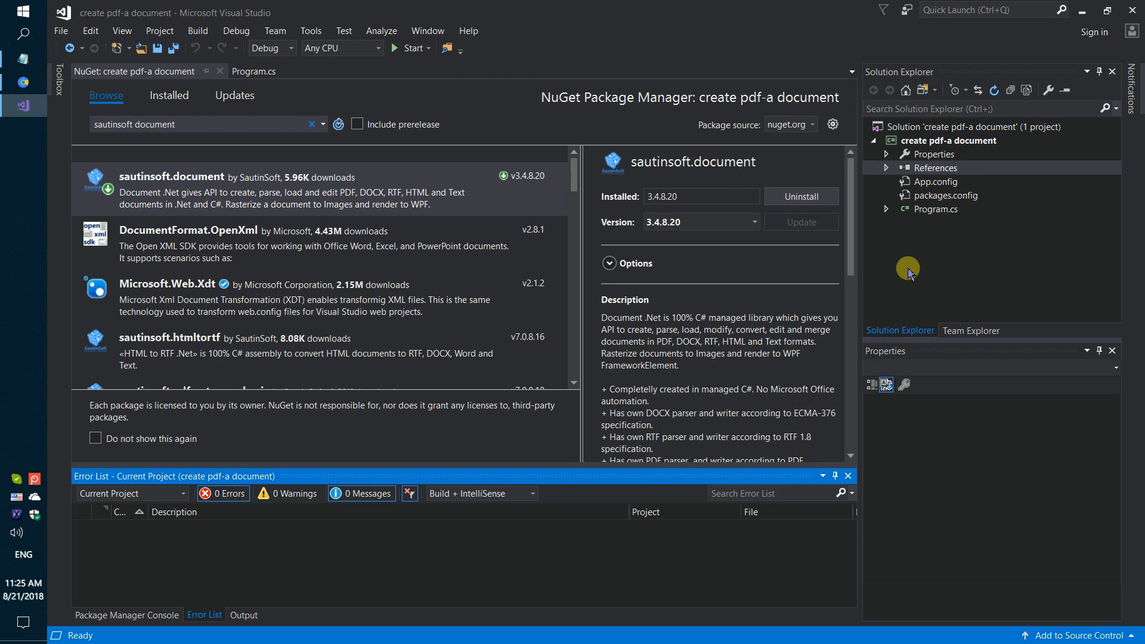
In Program.cs add 'using SautinSoft.Document;' on a new line after line 5 via IntelliSense.
left_click(928, 212)
double_click(928, 210)
left_click(365, 162)
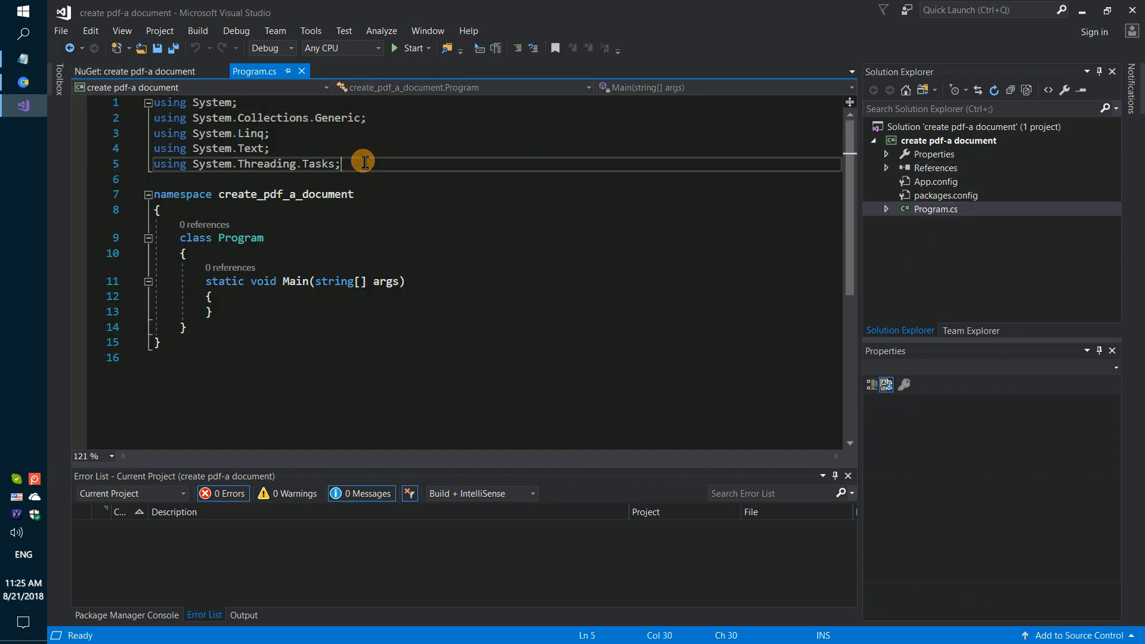
key("Return")
type("using ")
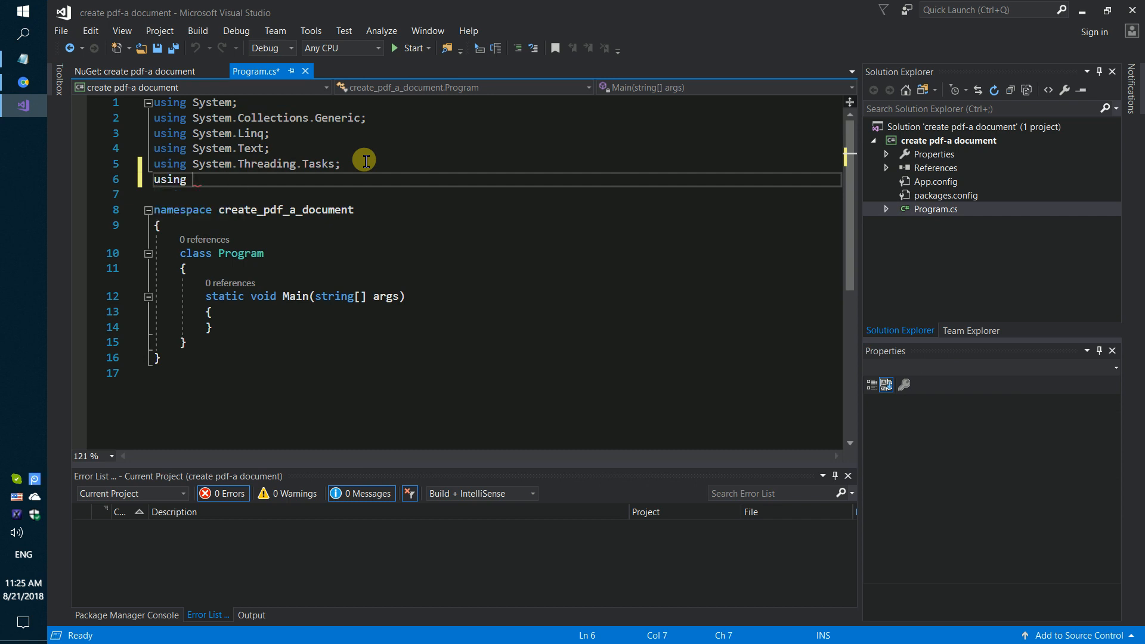
type("sa")
key("Tab")
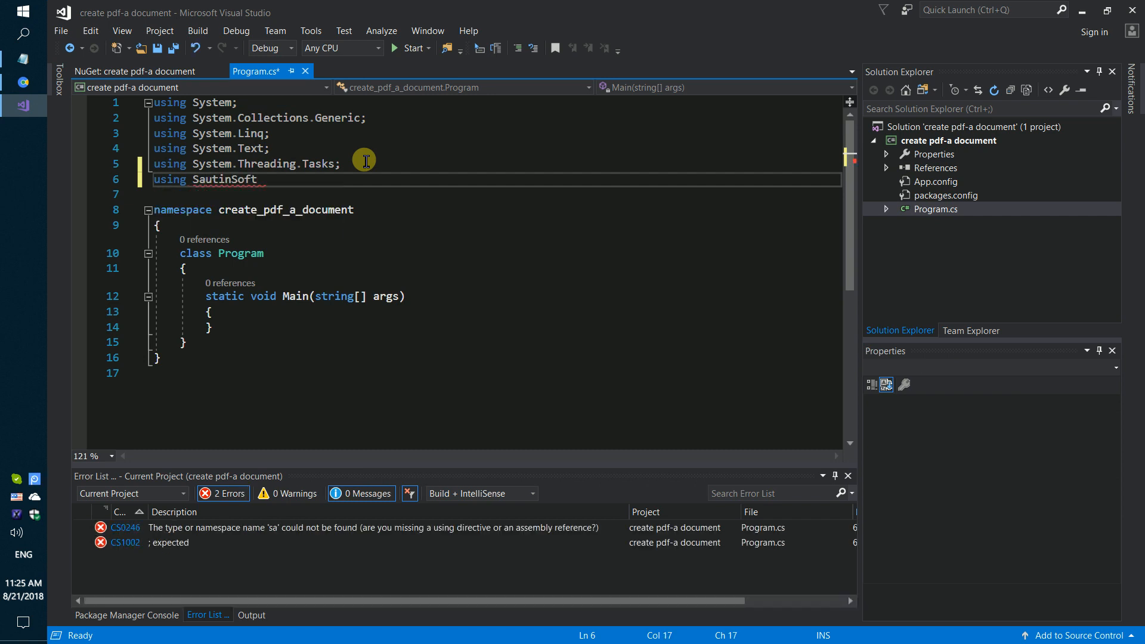
type(".docume")
key("Tab")
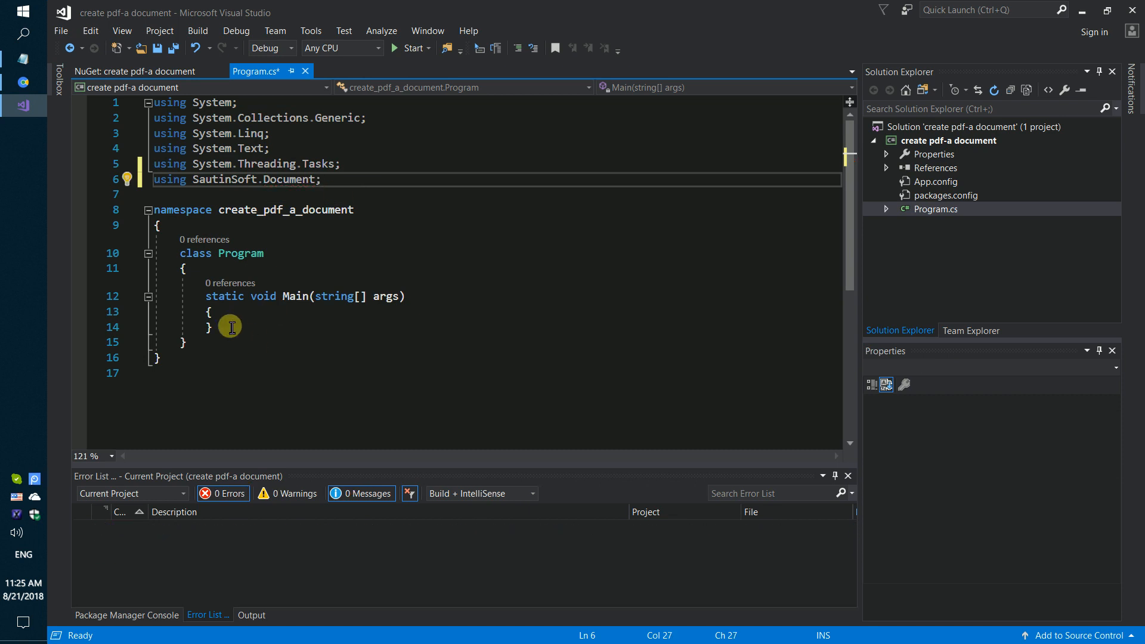
Paste the prepared code into Main that writes orange Verdana 'Hello World!' to Result.pdf as PDF/A.
left_click(217, 312)
key("Return")
key("ctrl+v")
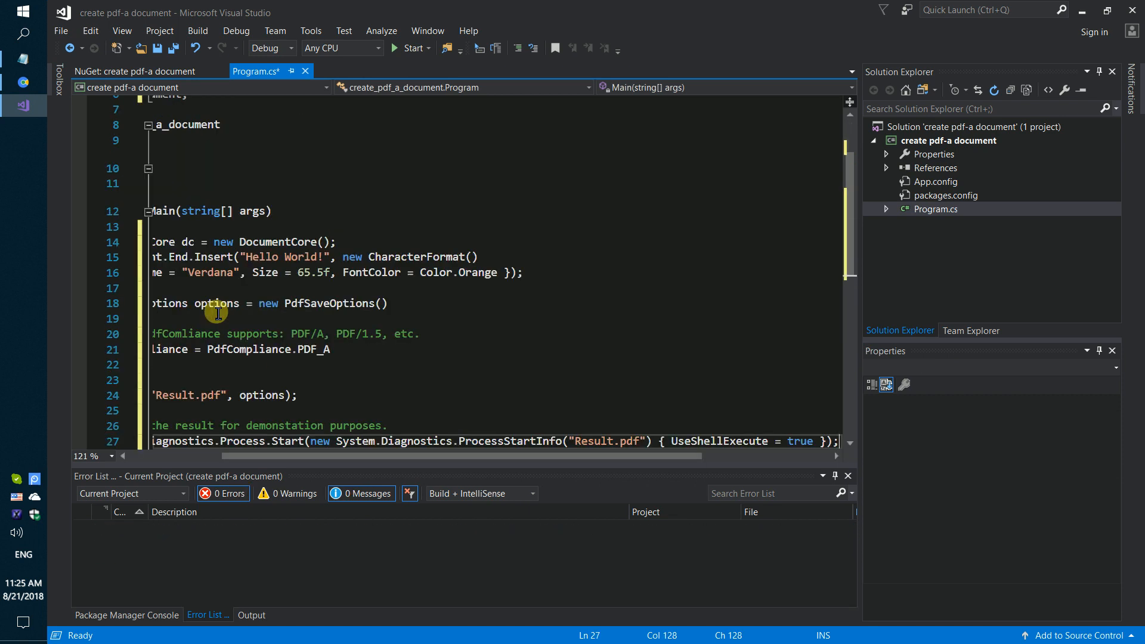
left_click_drag(313, 463, 243, 458)
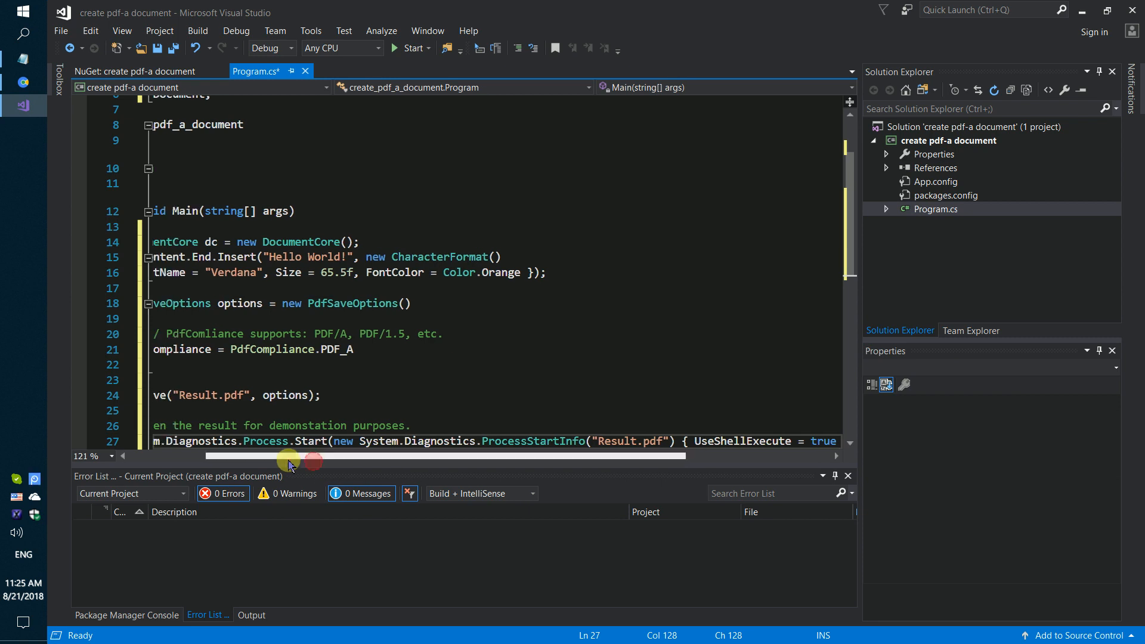
scroll(444, 246, "down", 2)
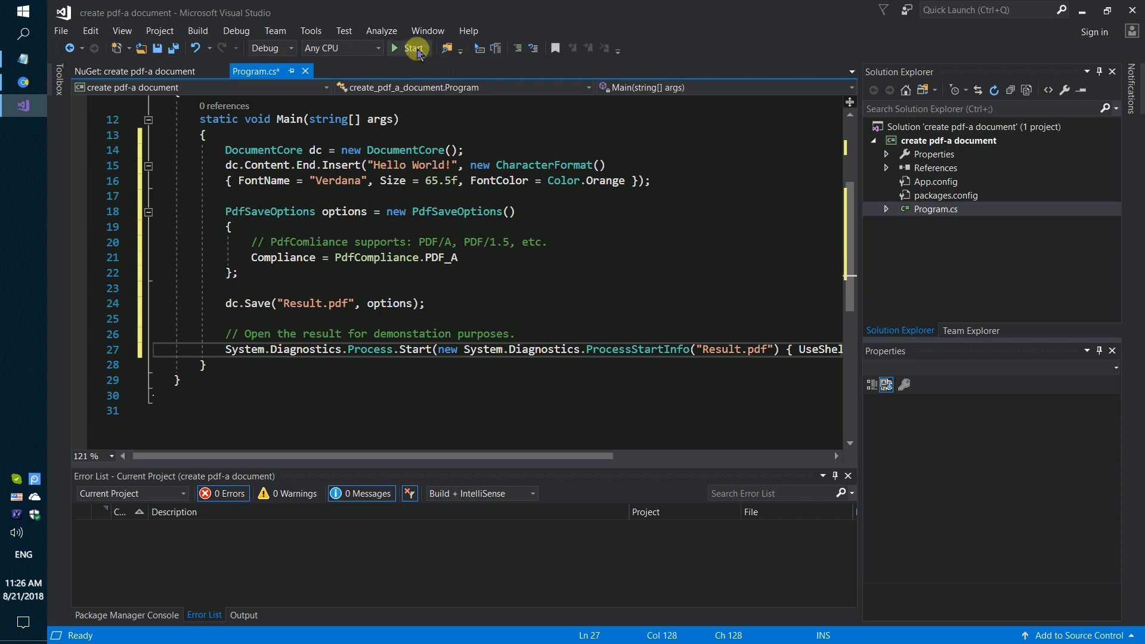
Start the program so it builds, writes Result.pdf and opens it in Acrobat Reader.
left_click(409, 48)
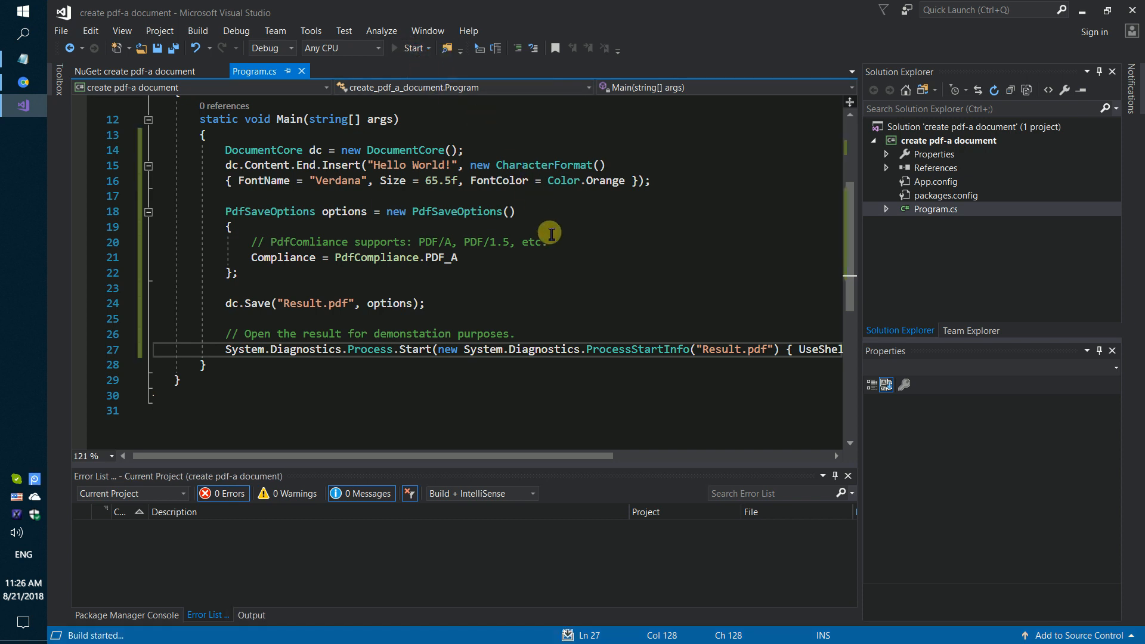